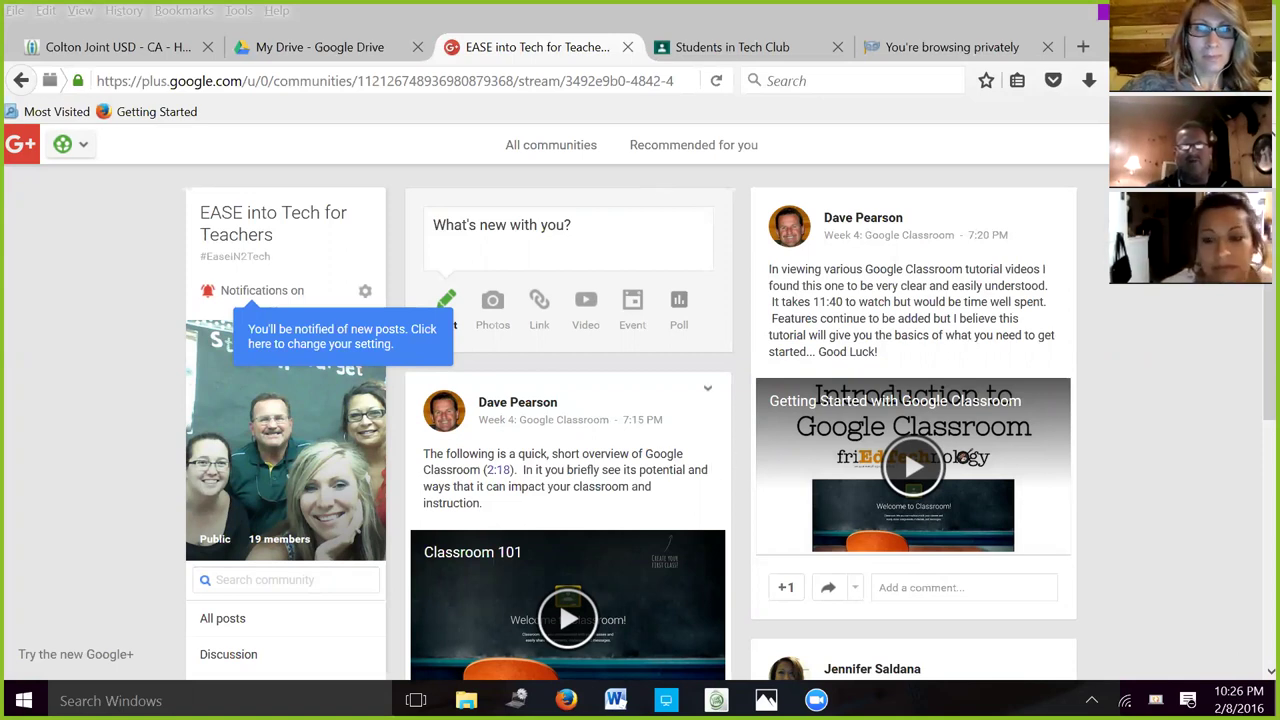
scroll(478, 470, "down", 2)
scroll(630, 420, "down", 4)
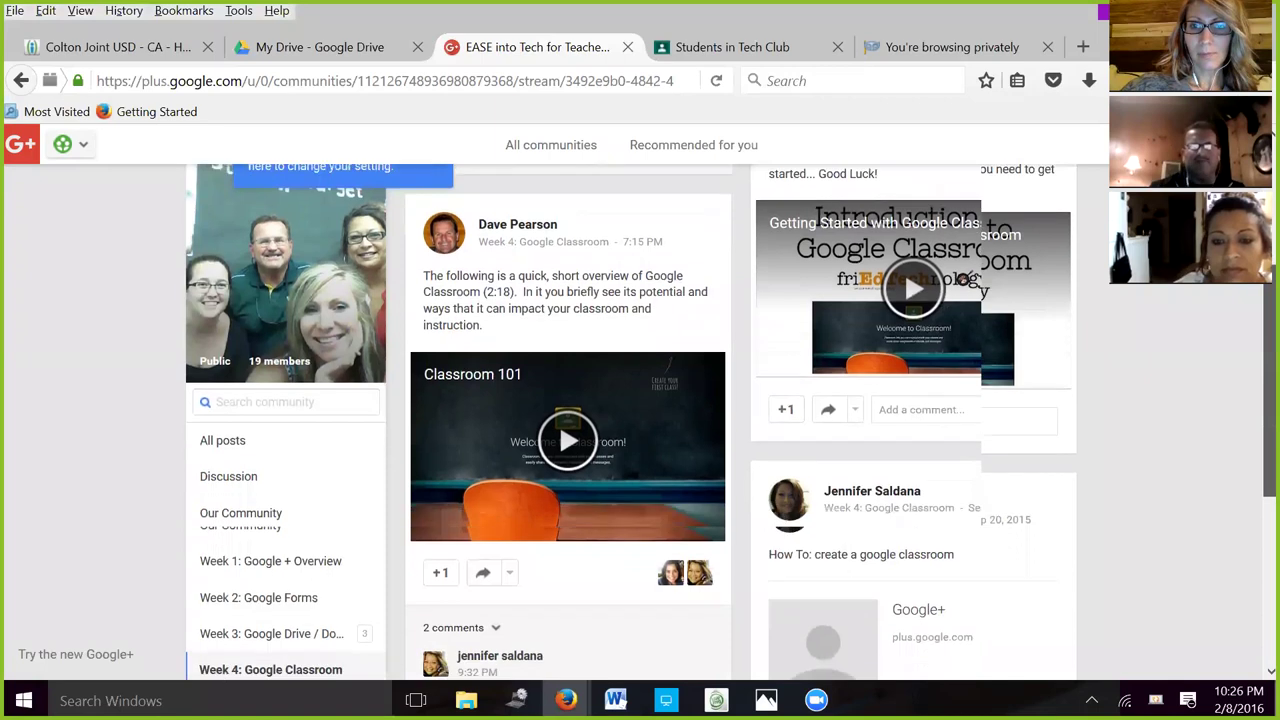
scroll(610, 490, "up", 3)
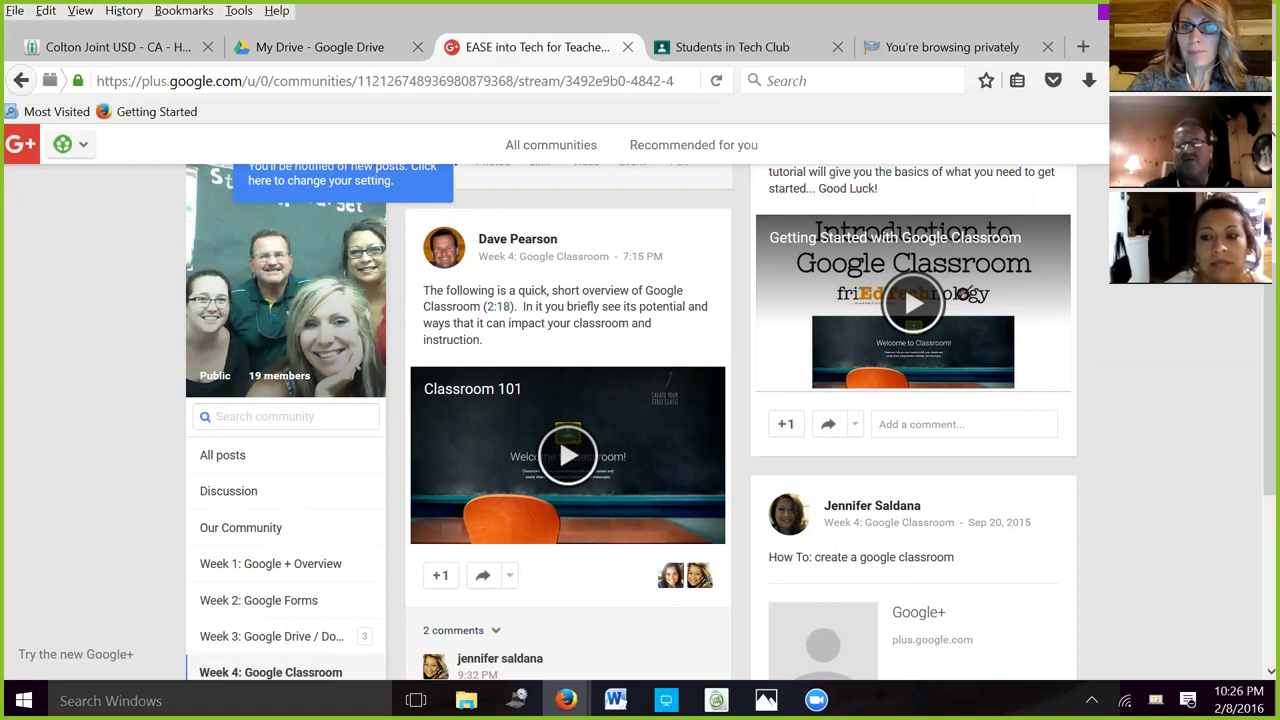
scroll(559, 437, "up", 1)
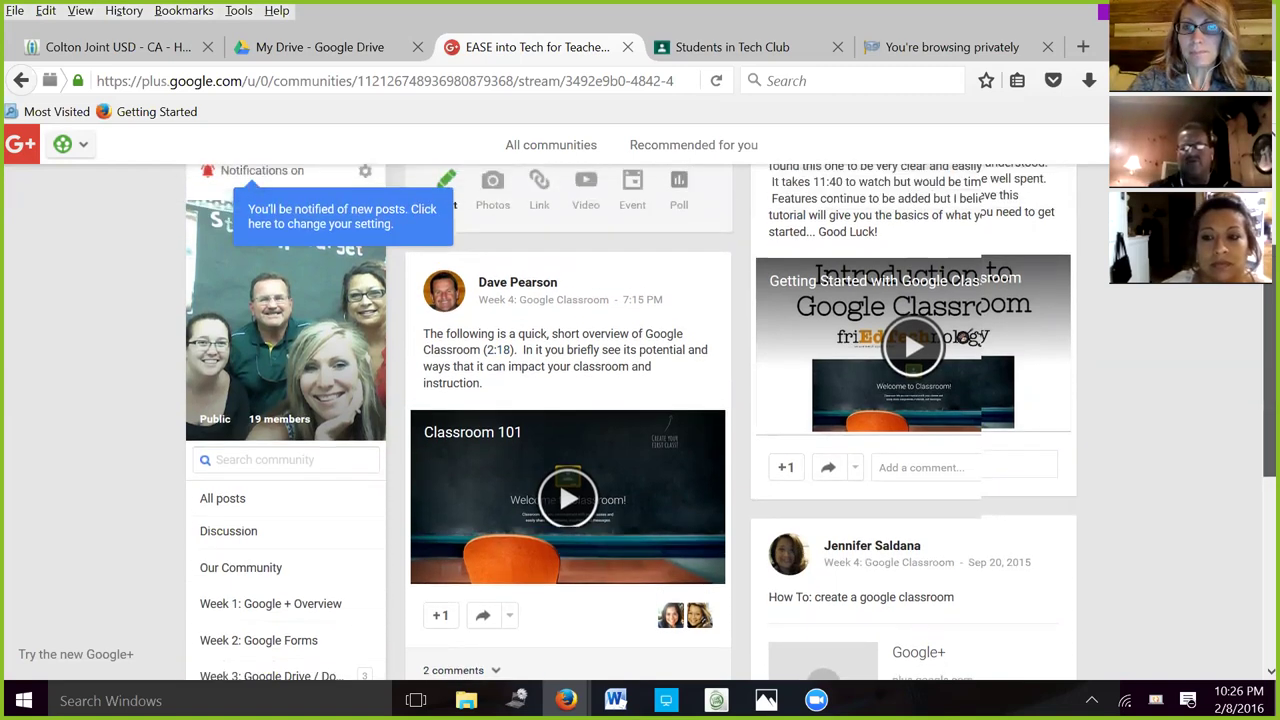
scroll(559, 562, "up", 2)
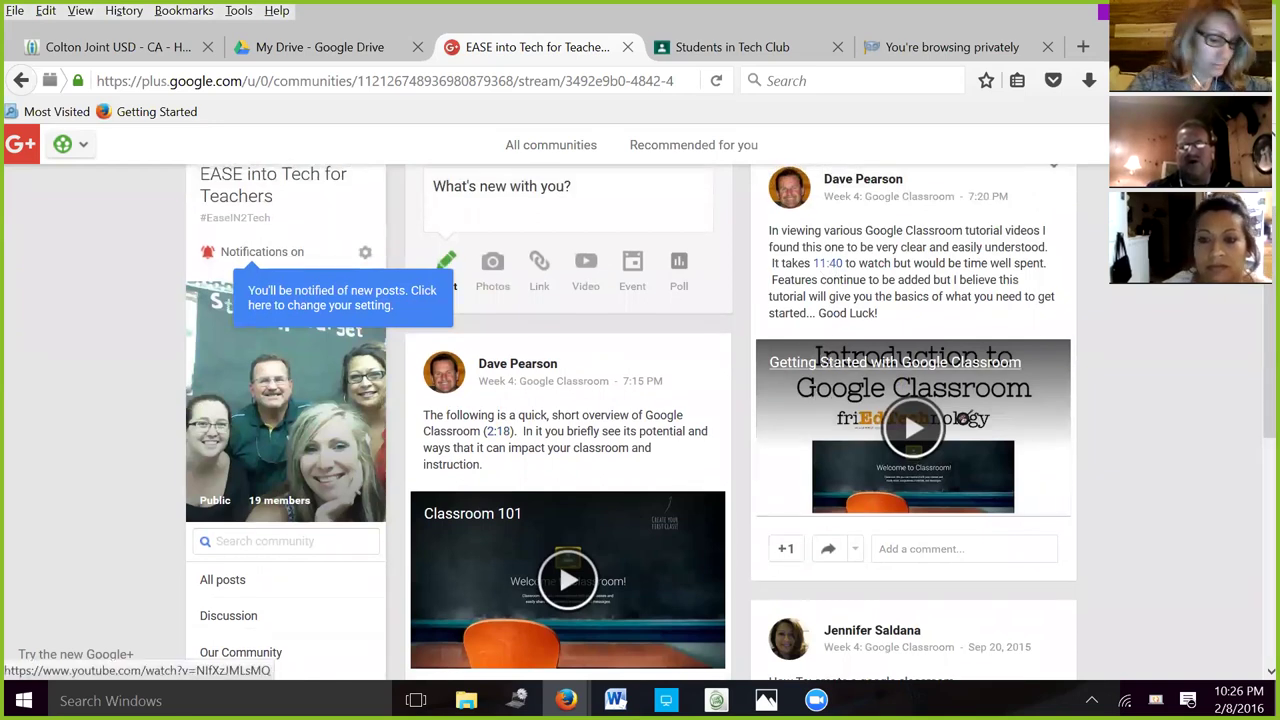
Play the Getting Started with Google Classroom video in the community post from 11:40.
left_click(828, 266)
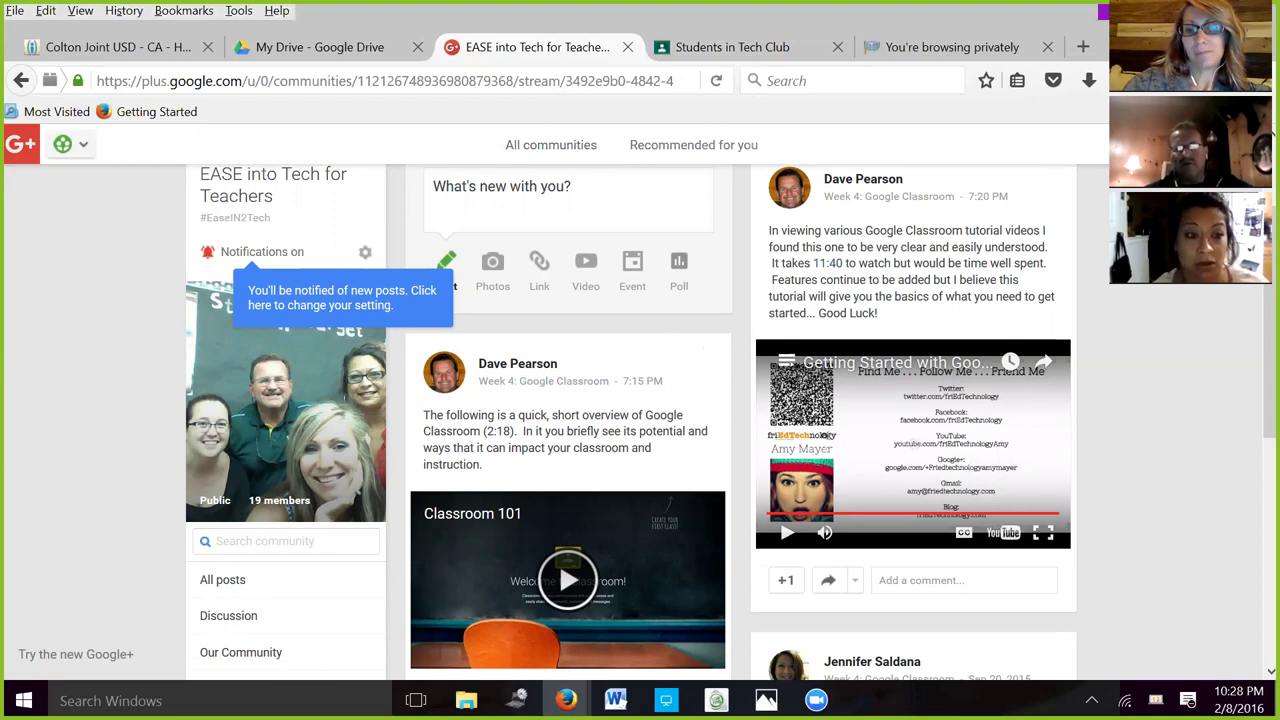
Switch to the Tech Club class's Students page in Google Classroom.
left_click(725, 52)
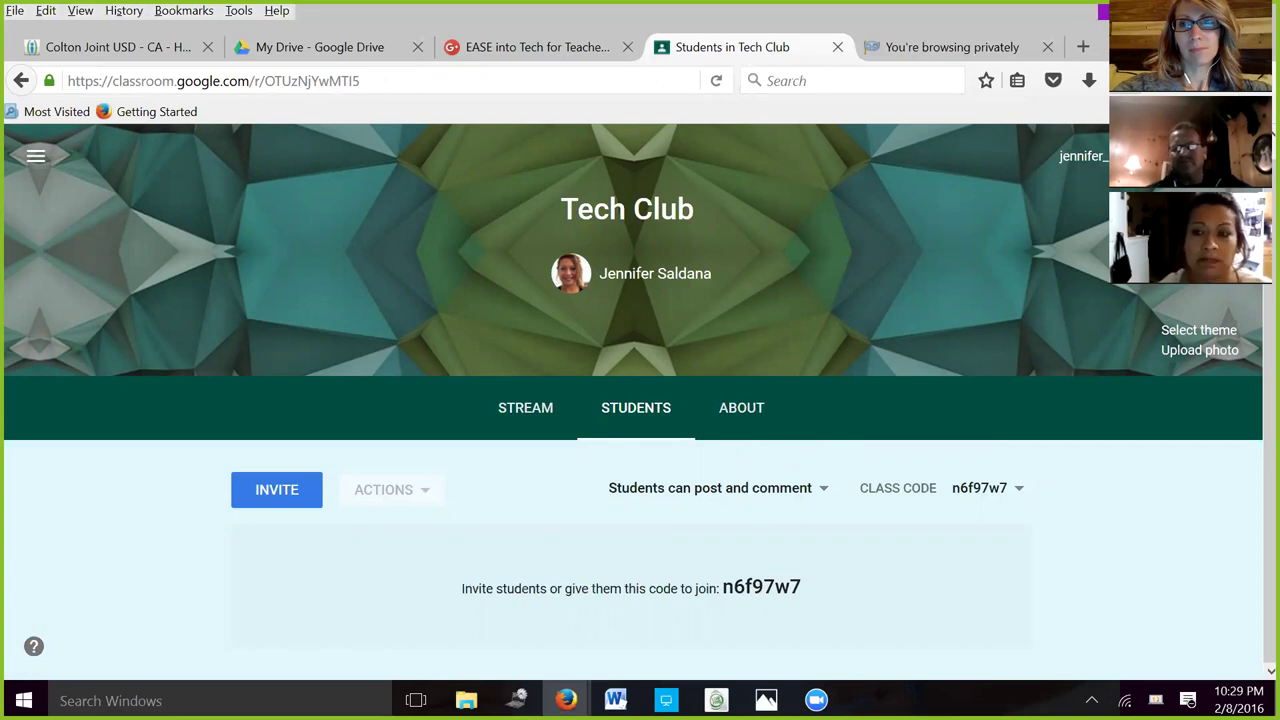
Leave the Tech Club Students page for the Google home page.
key("alt+Home")
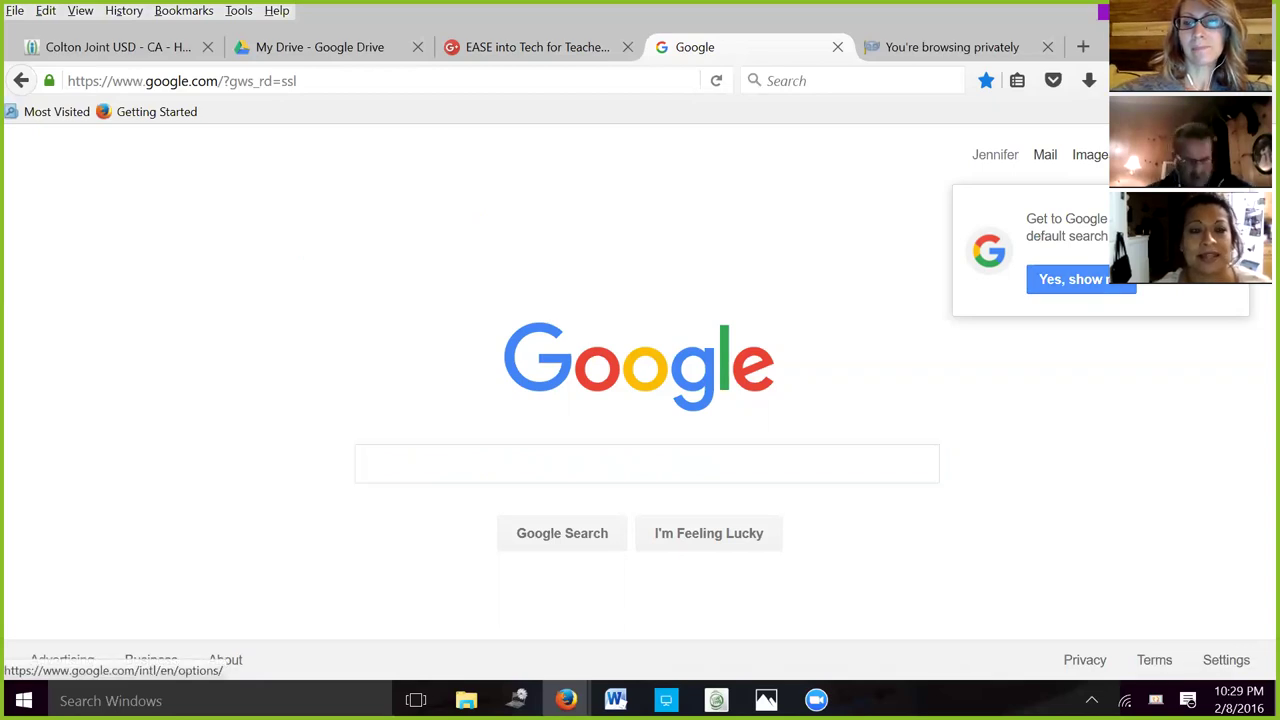
Browse the Google apps list and the full Google products page.
left_click(1142, 154)
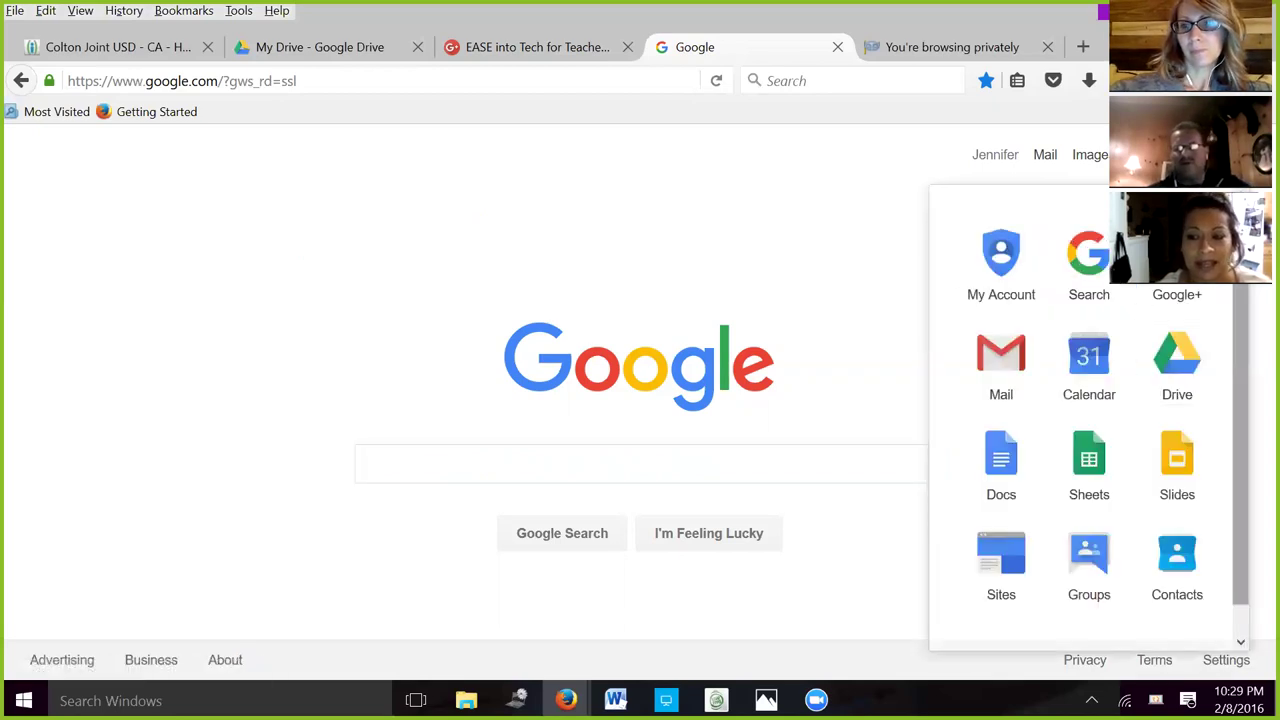
scroll(1089, 420, "down", 1)
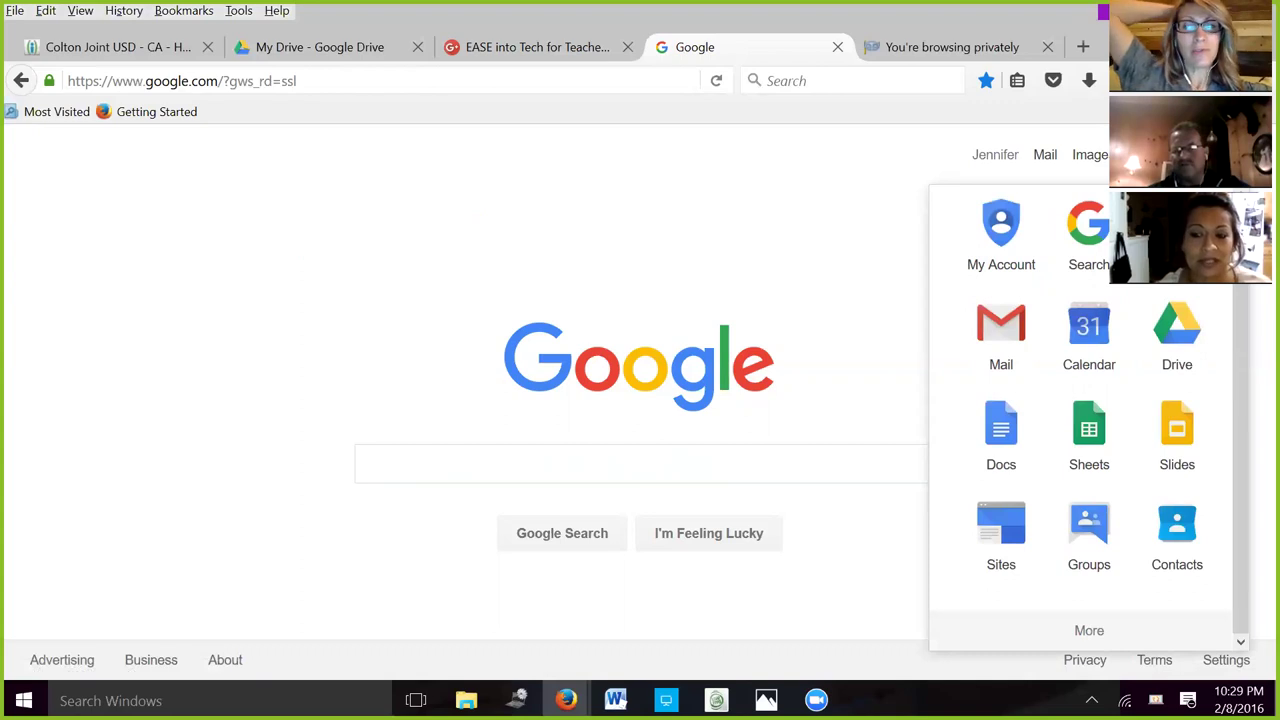
scroll(1089, 340, "down", 3)
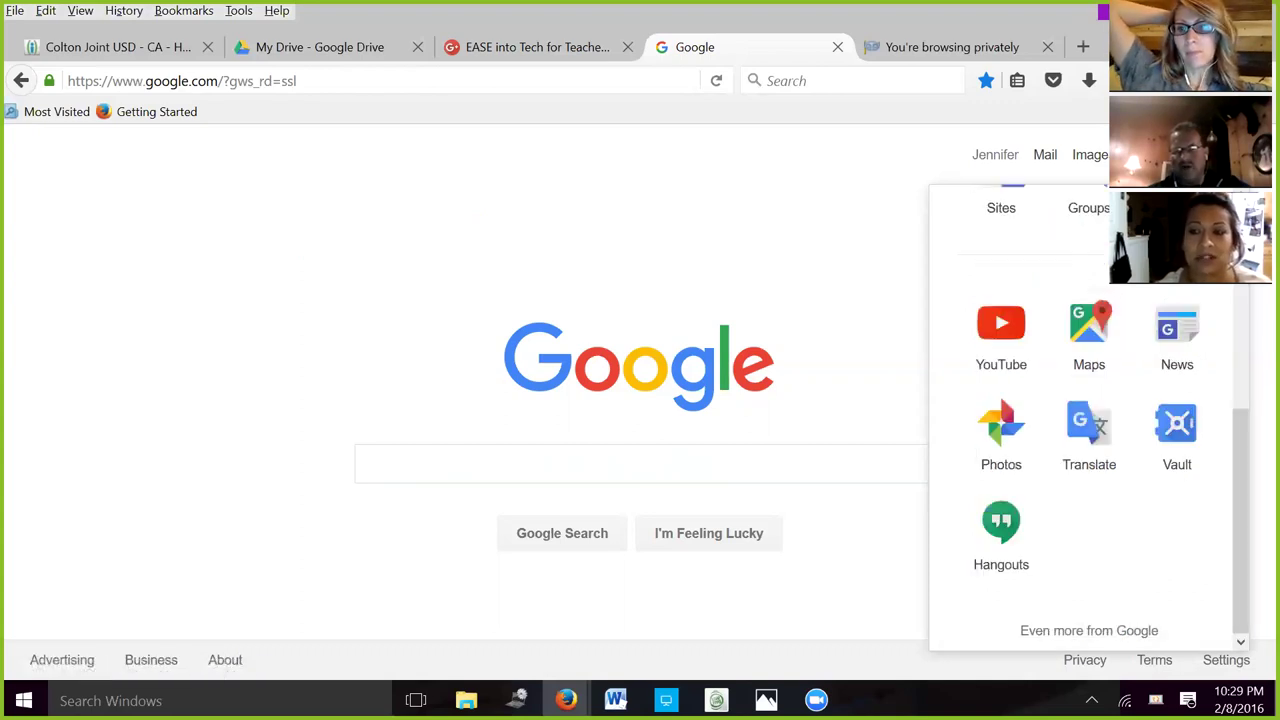
scroll(1089, 420, "up", 5)
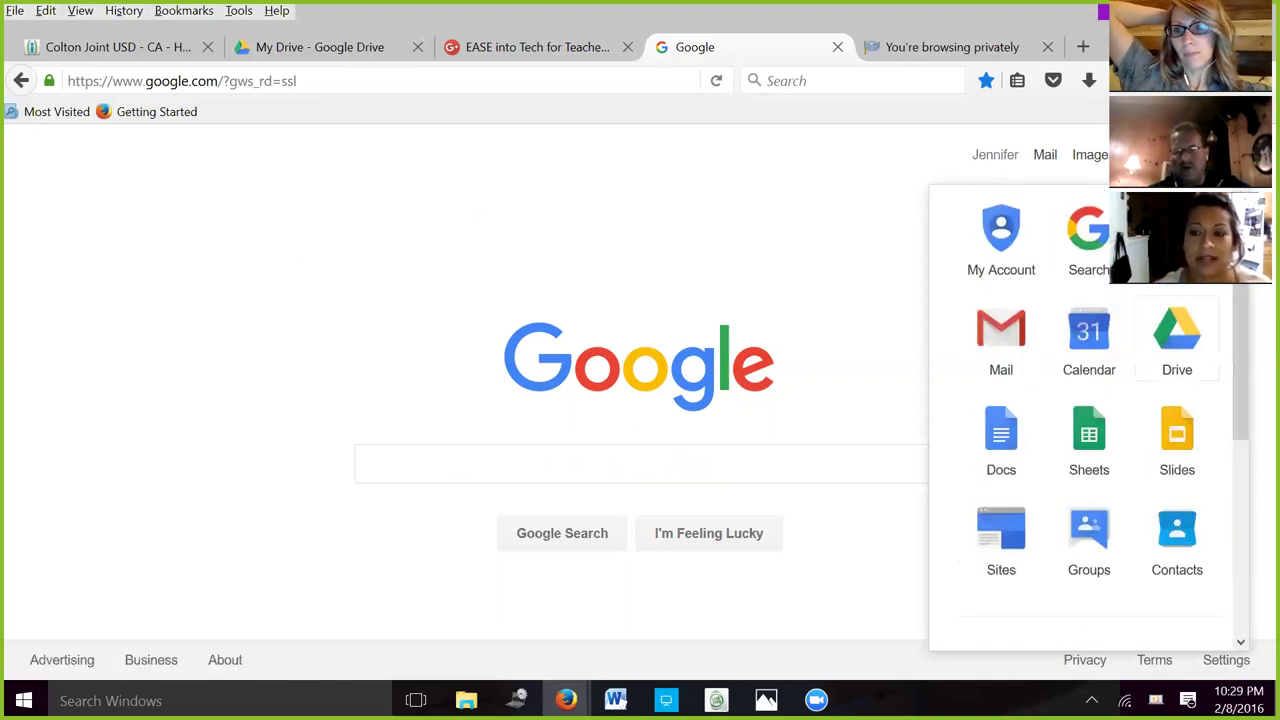
left_click(1177, 340)
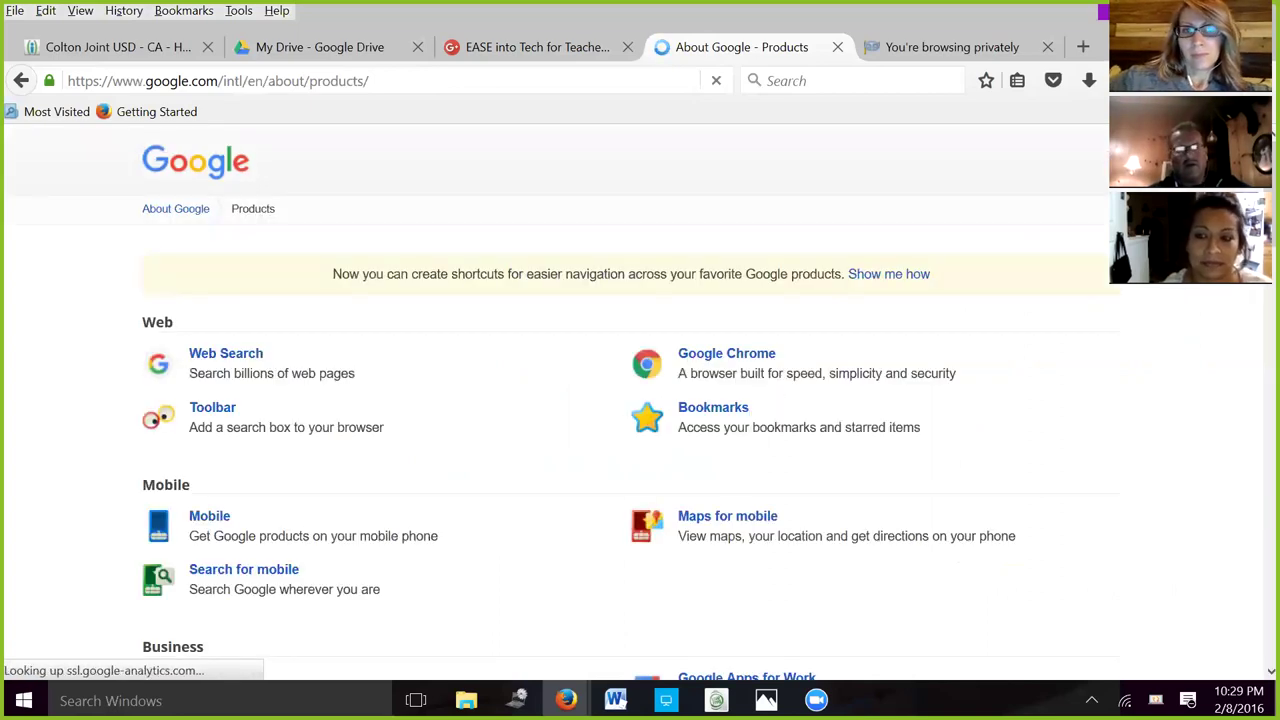
scroll(640, 400, "down", 5)
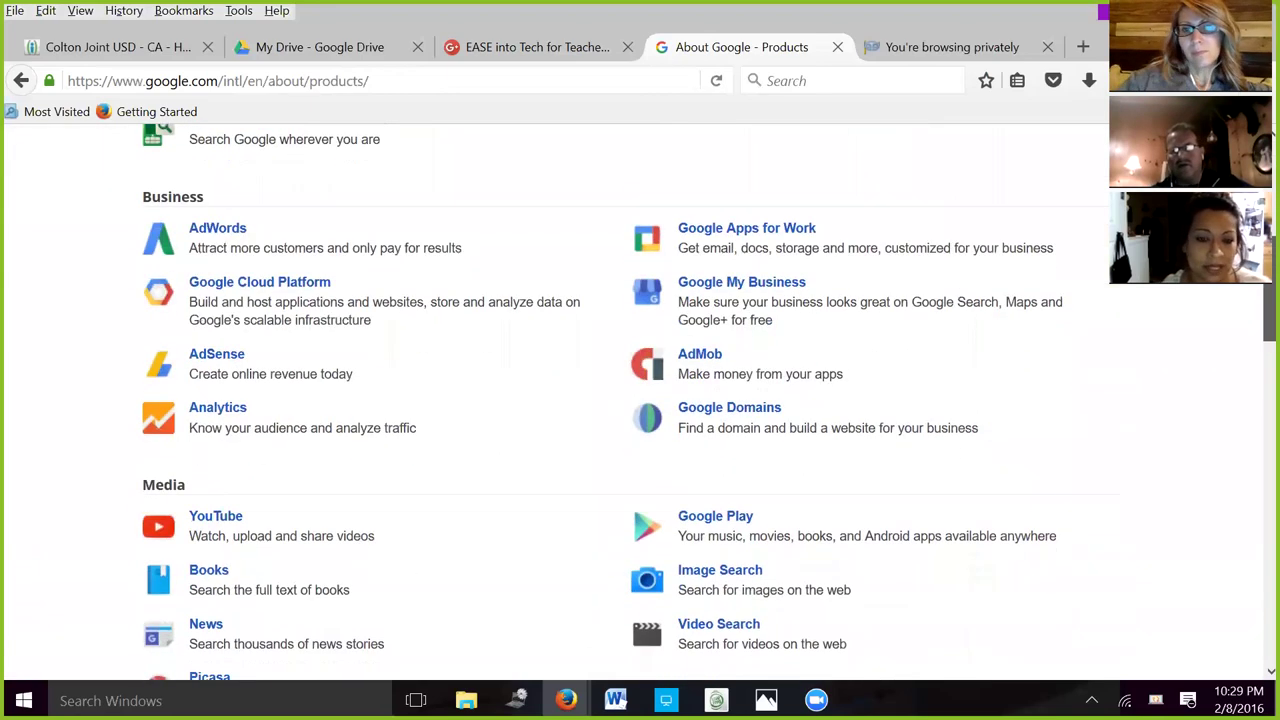
scroll(640, 400, "down", 1)
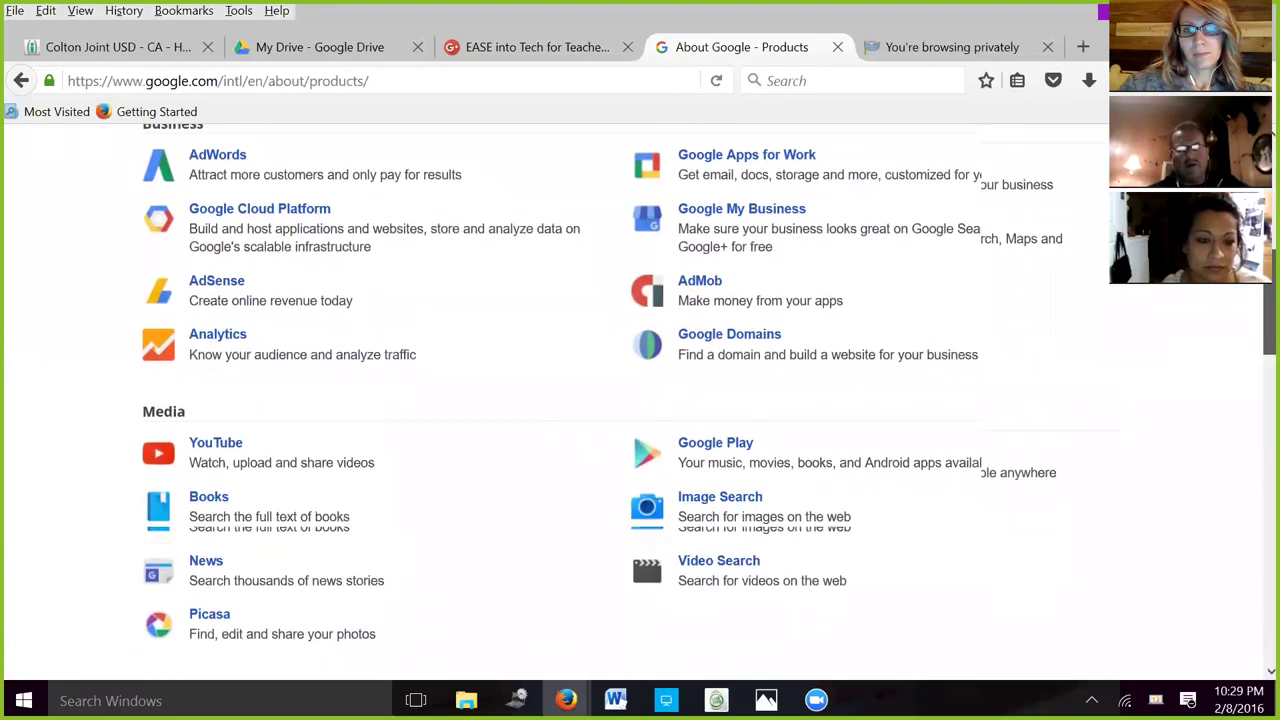
scroll(640, 400, "down", 4)
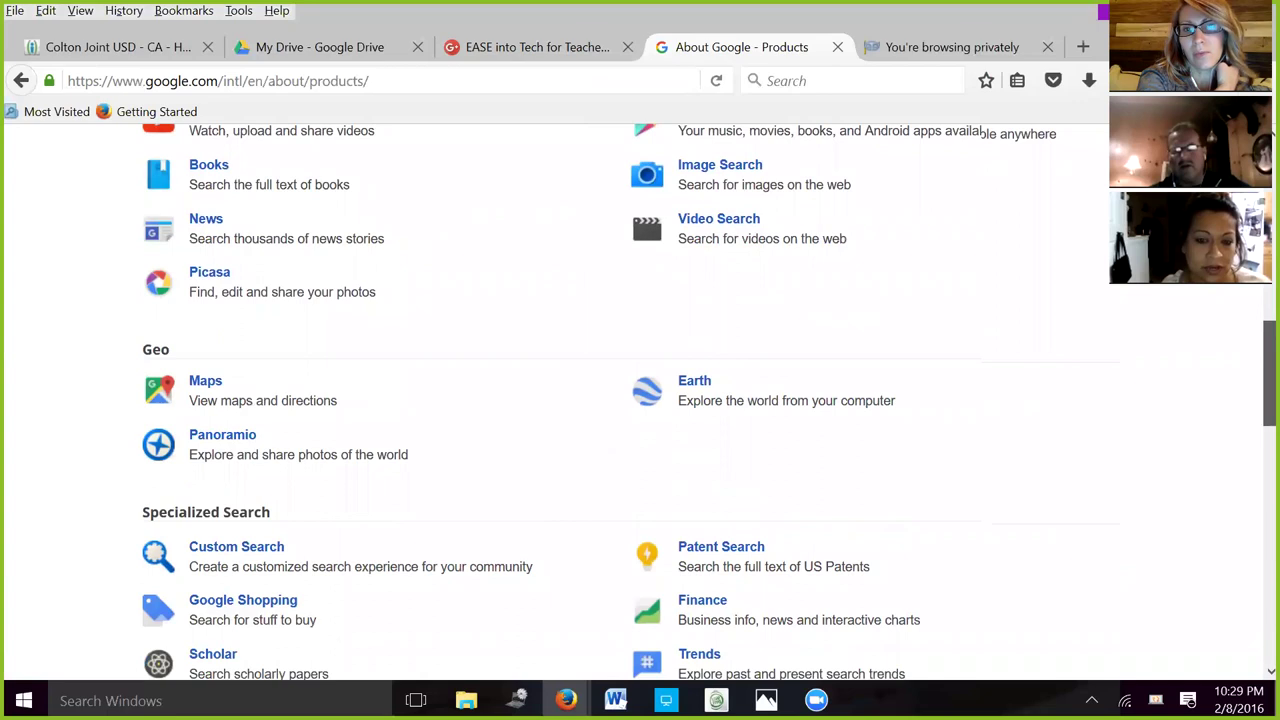
scroll(640, 400, "down", 12)
scroll(640, 400, "up", 5)
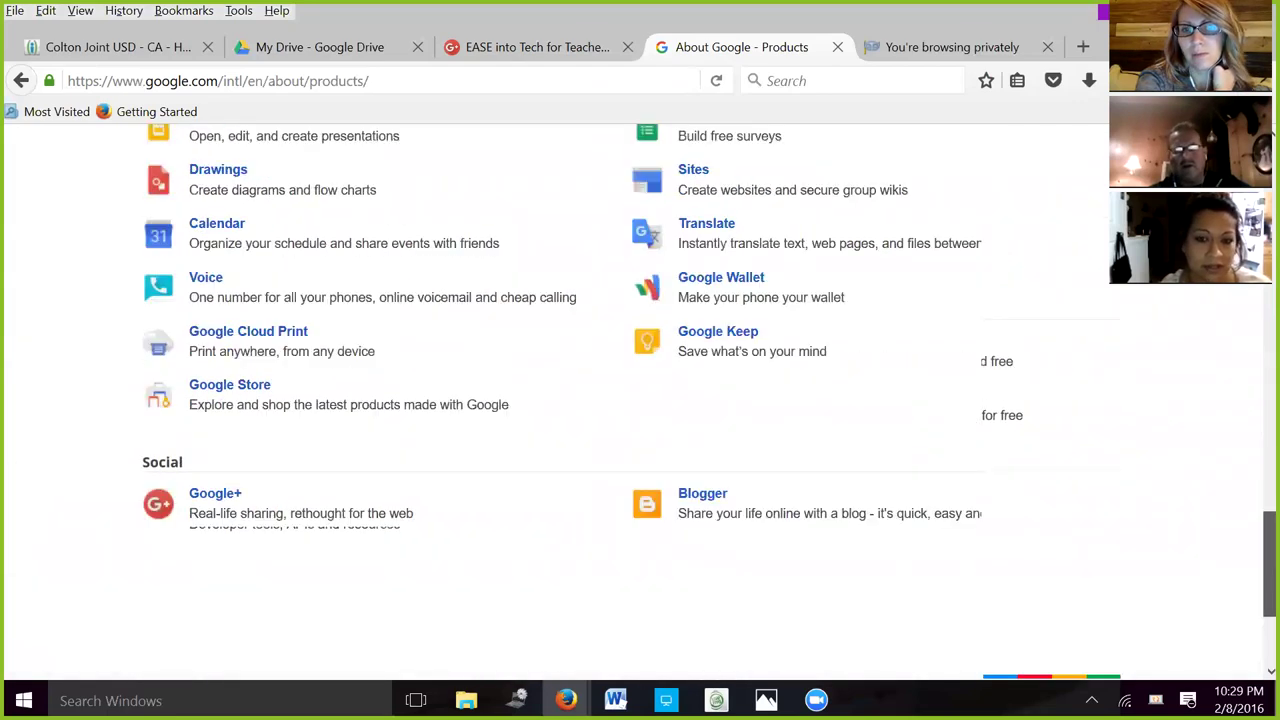
scroll(640, 400, "up", 2)
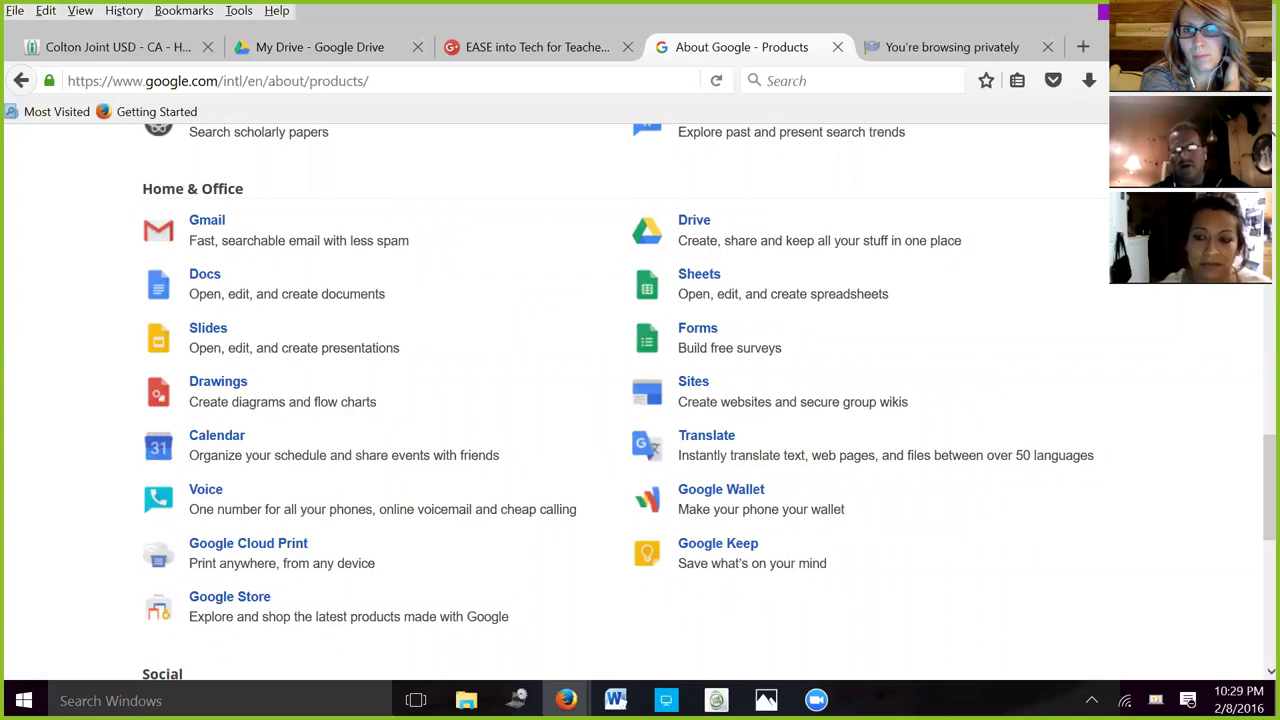
scroll(640, 400, "up", 2)
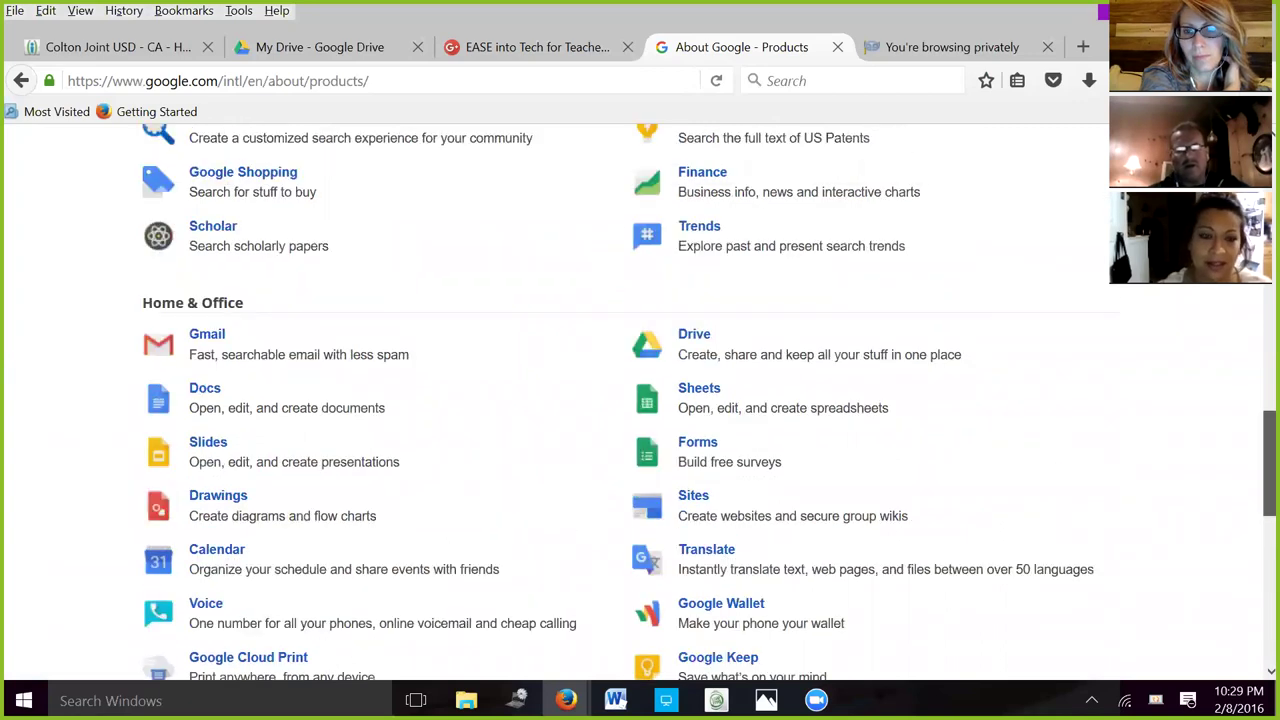
scroll(640, 400, "up", 3)
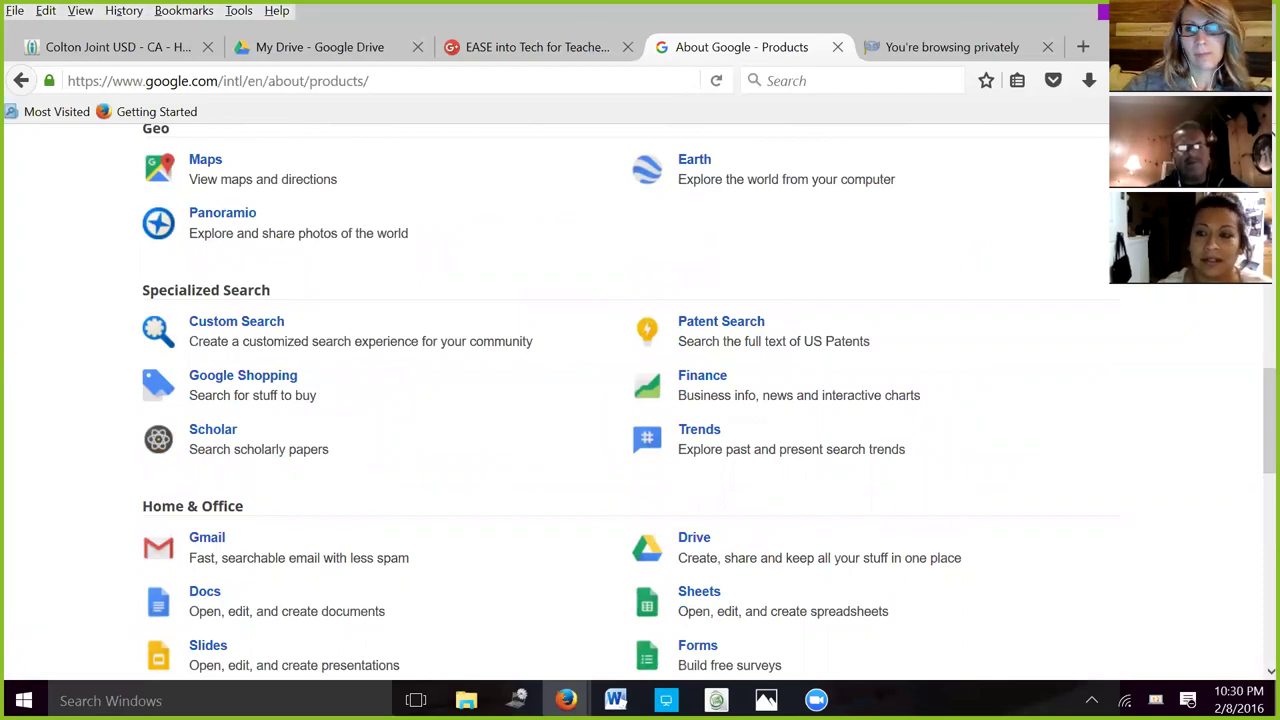
Return to the Google home page and open Google Drive from the apps grid.
key("alt+Home")
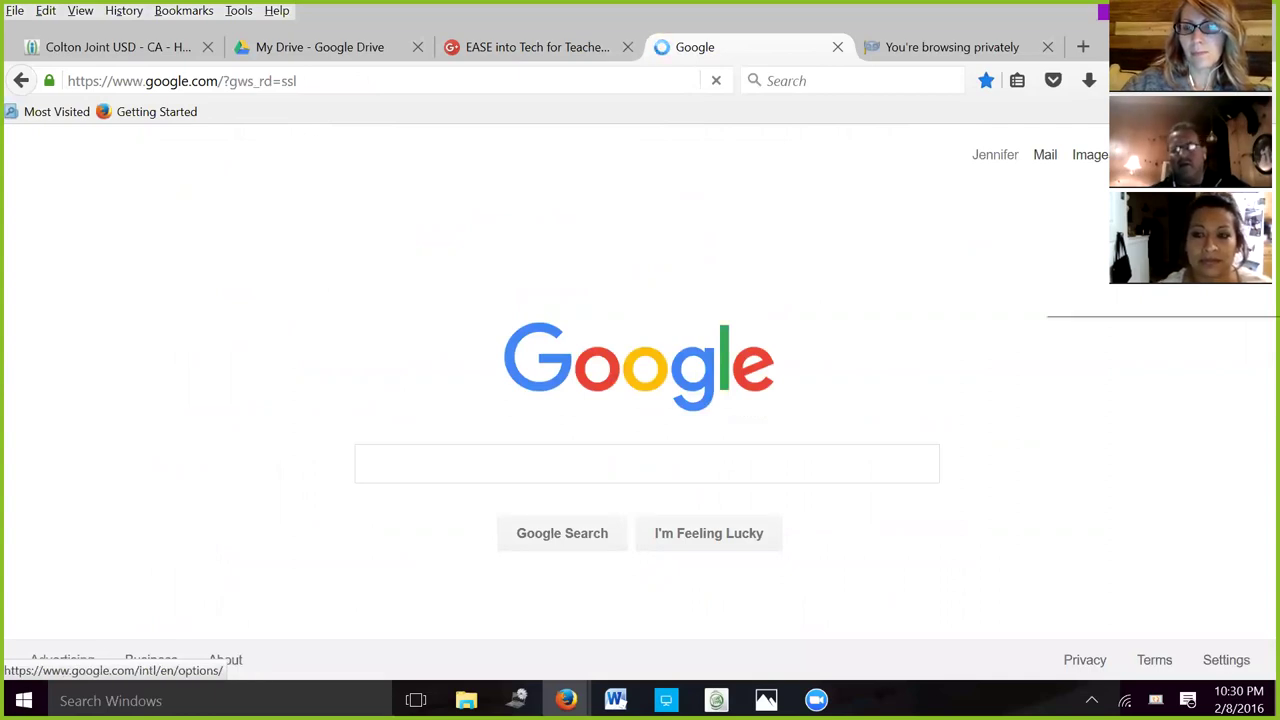
right_click(1170, 156)
key("Escape")
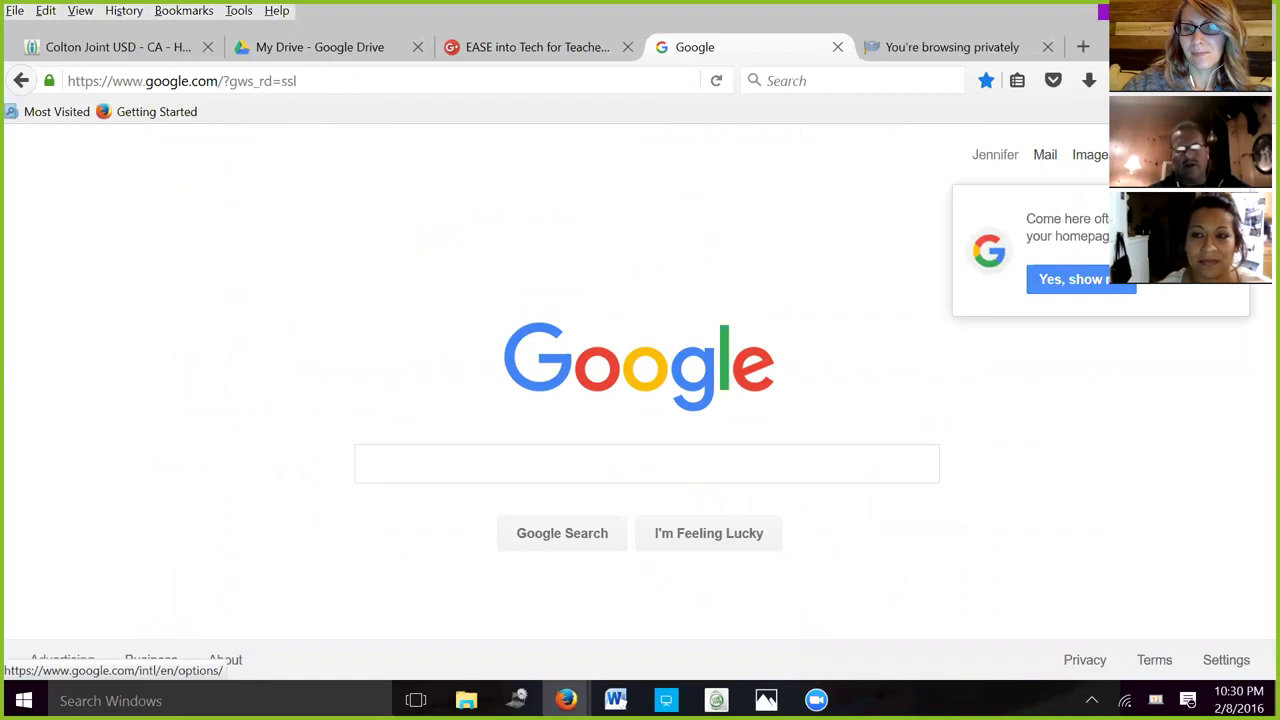
left_click(1145, 154)
left_click(1177, 365)
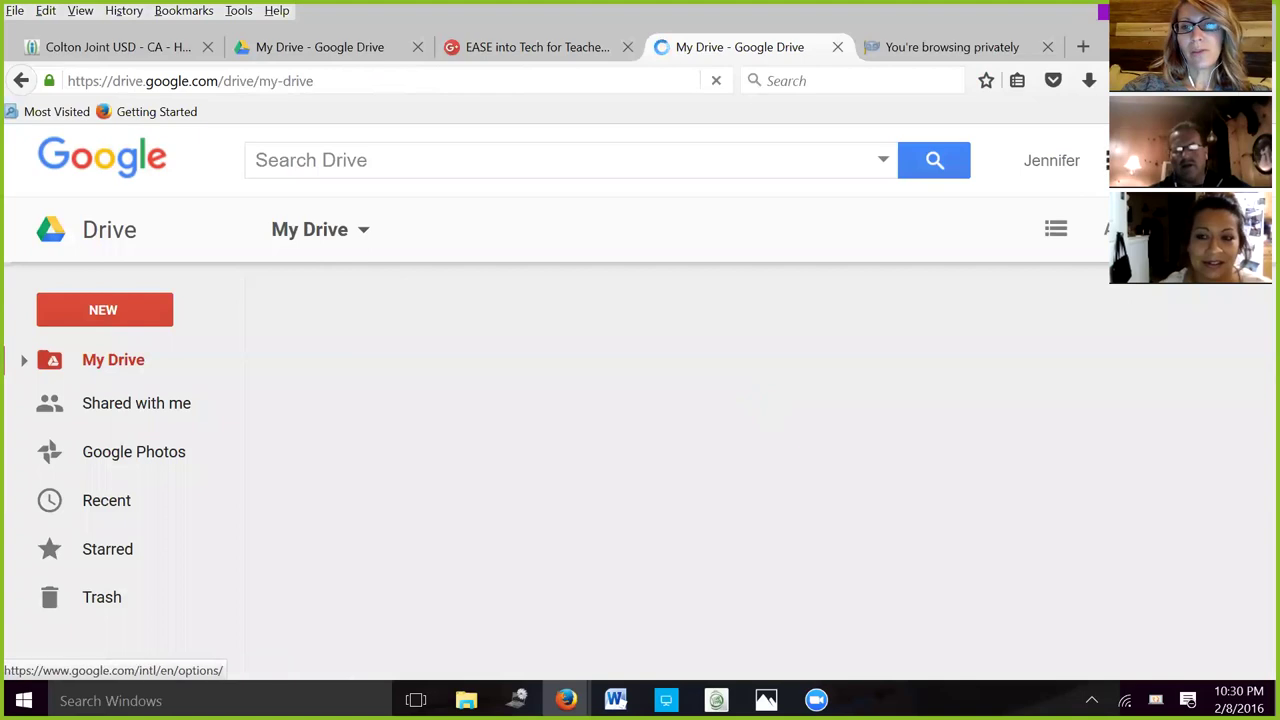
From Drive's apps grid, open Classroom under 'Even more from Google' in a new tab.
left_click(1118, 160)
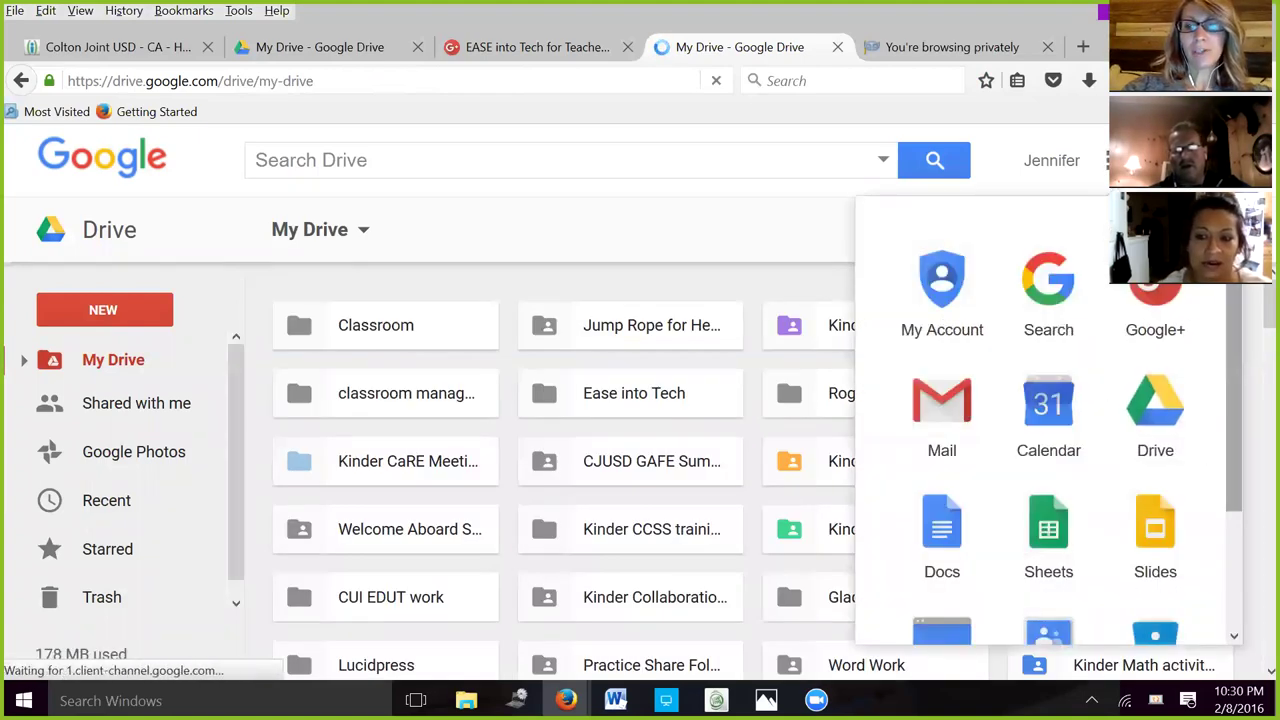
scroll(1048, 600, "down", 3)
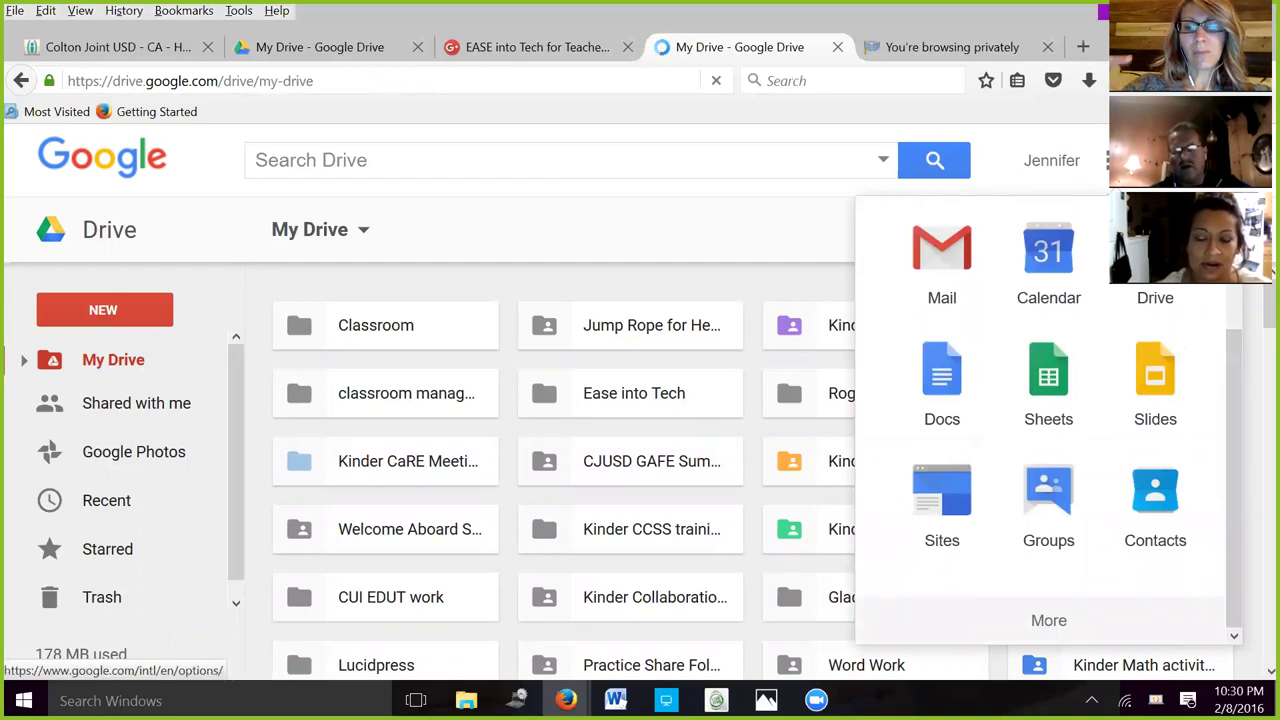
left_click(1048, 620)
scroll(1048, 600, "down", 3)
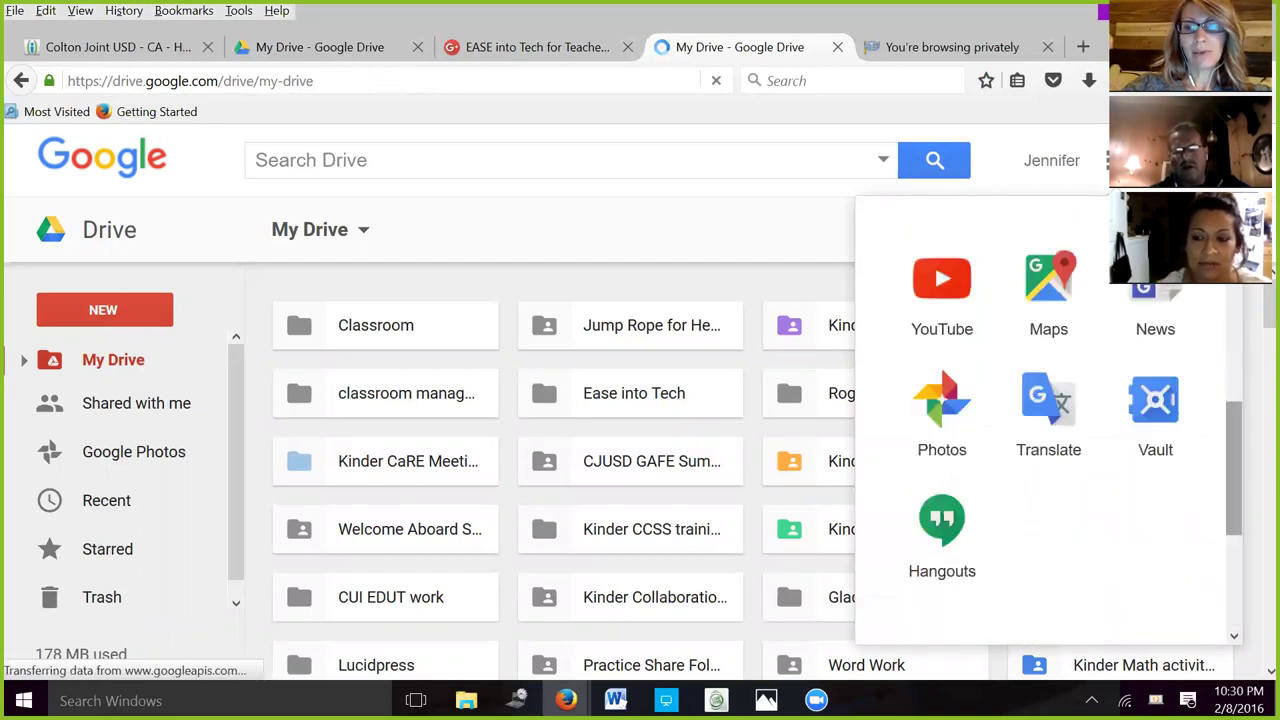
scroll(941, 545, "down", 3)
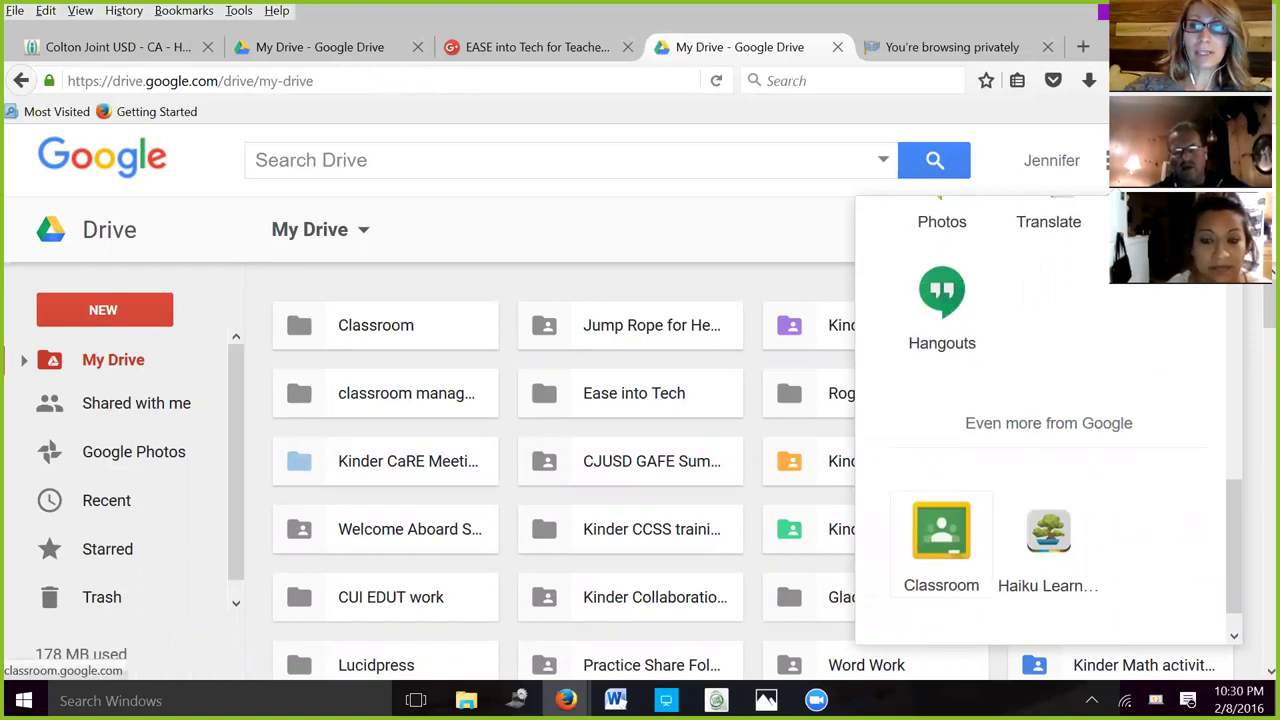
left_click(941, 540)
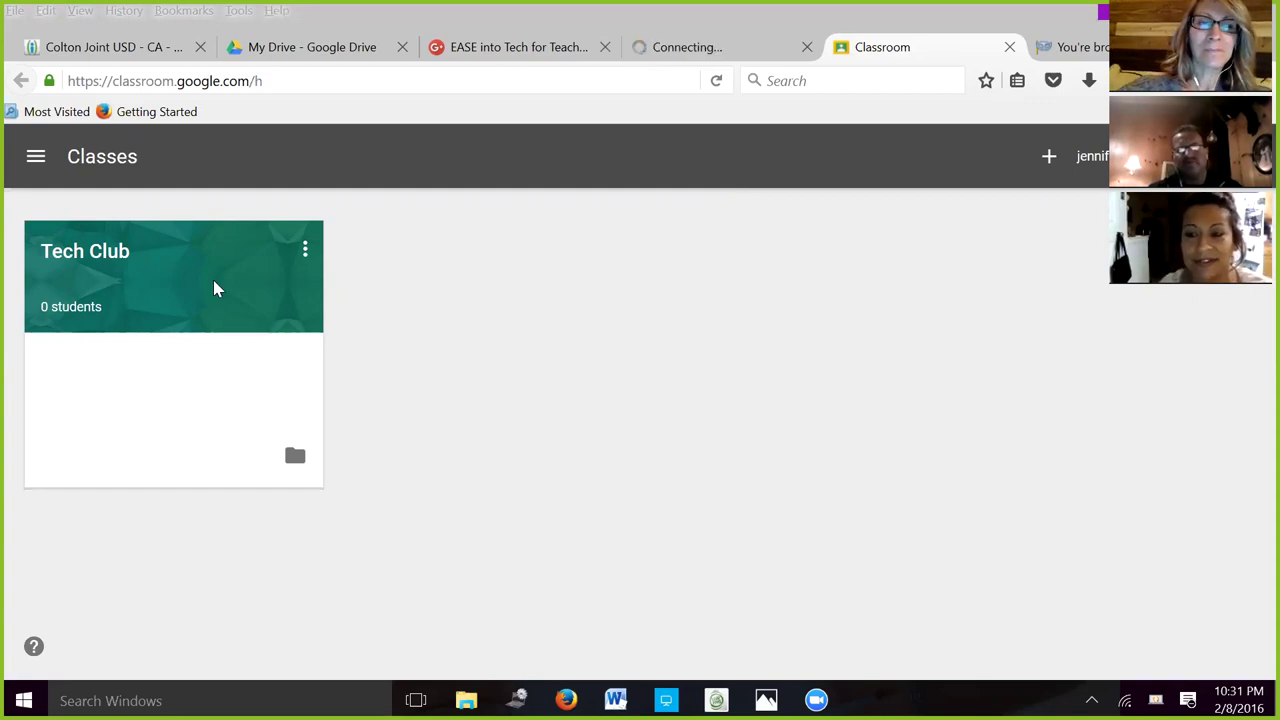
Focus the browser showing the Classes page with the Tech Club class at 0 students.
left_click(214, 290)
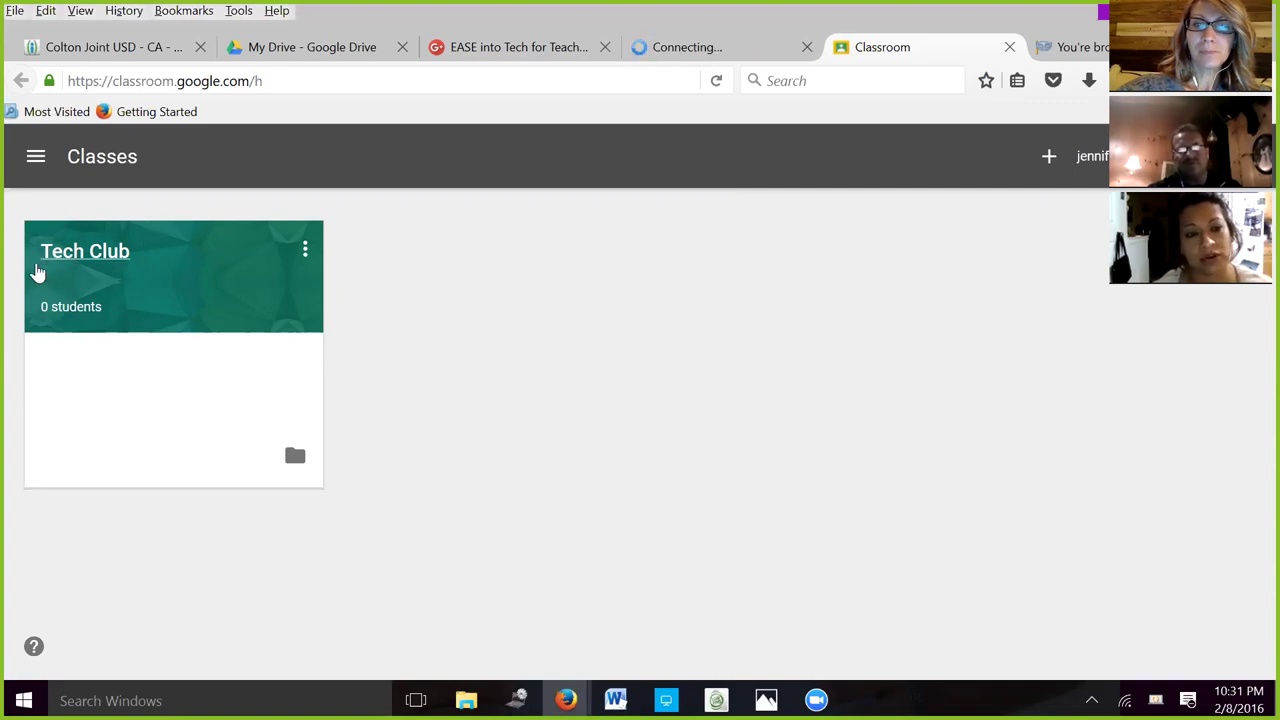
Open the Tech Club class card to reach its Stream page.
left_click(78, 256)
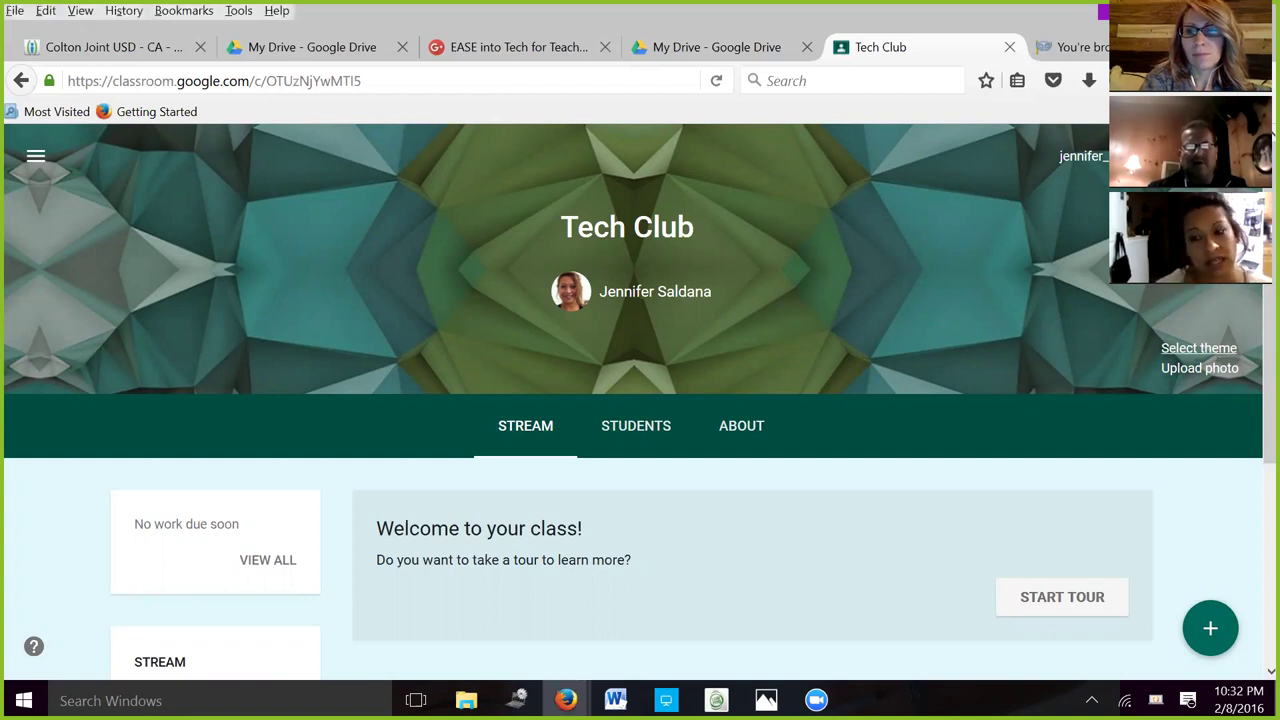
Apply the grey mannequins picture from the theme Gallery to the Tech Club header.
left_click(1198, 348)
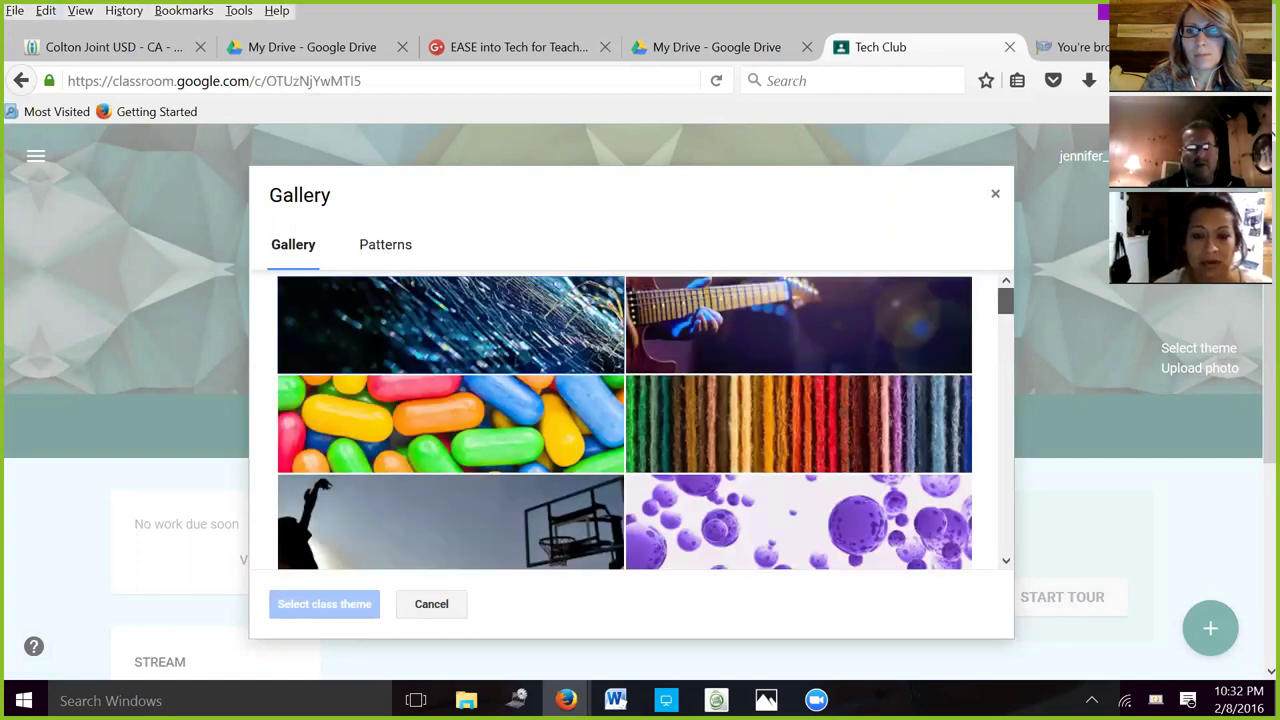
scroll(625, 420, "down", 5)
scroll(625, 420, "down", 8)
scroll(625, 420, "down", 12)
scroll(625, 420, "down", 15)
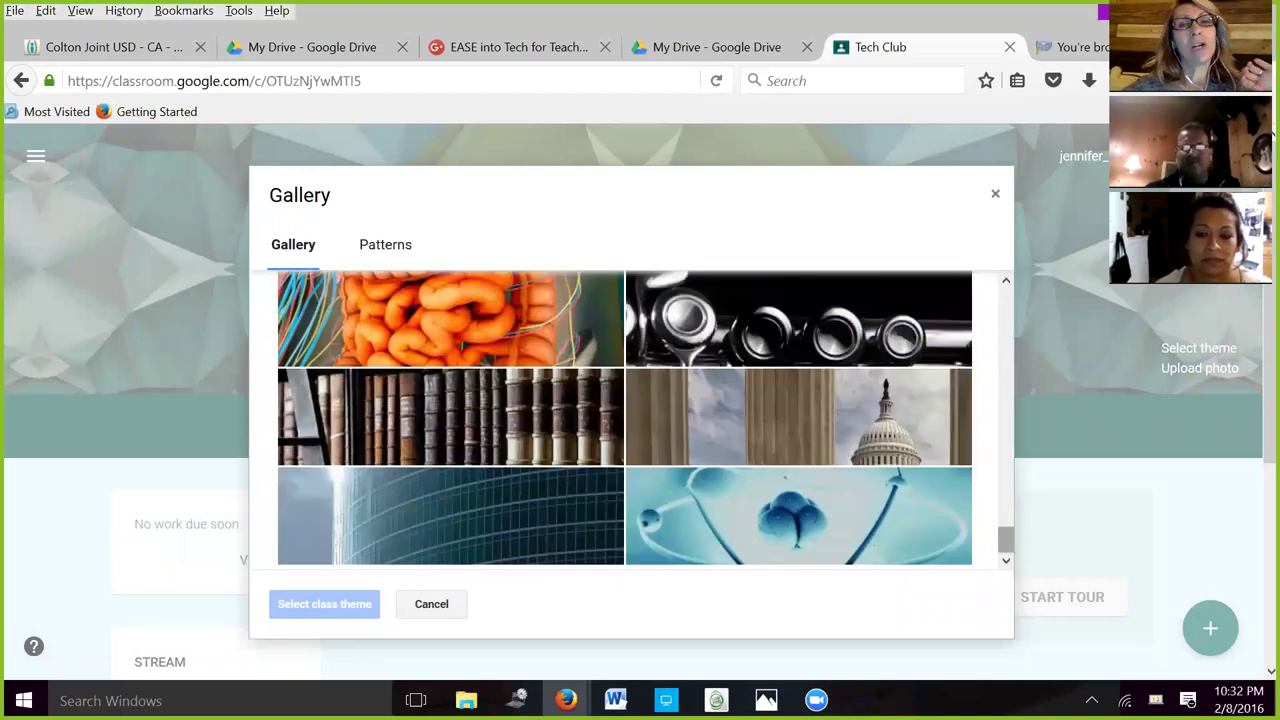
left_click_drag(1006, 540, 1006, 433)
left_click(527, 504)
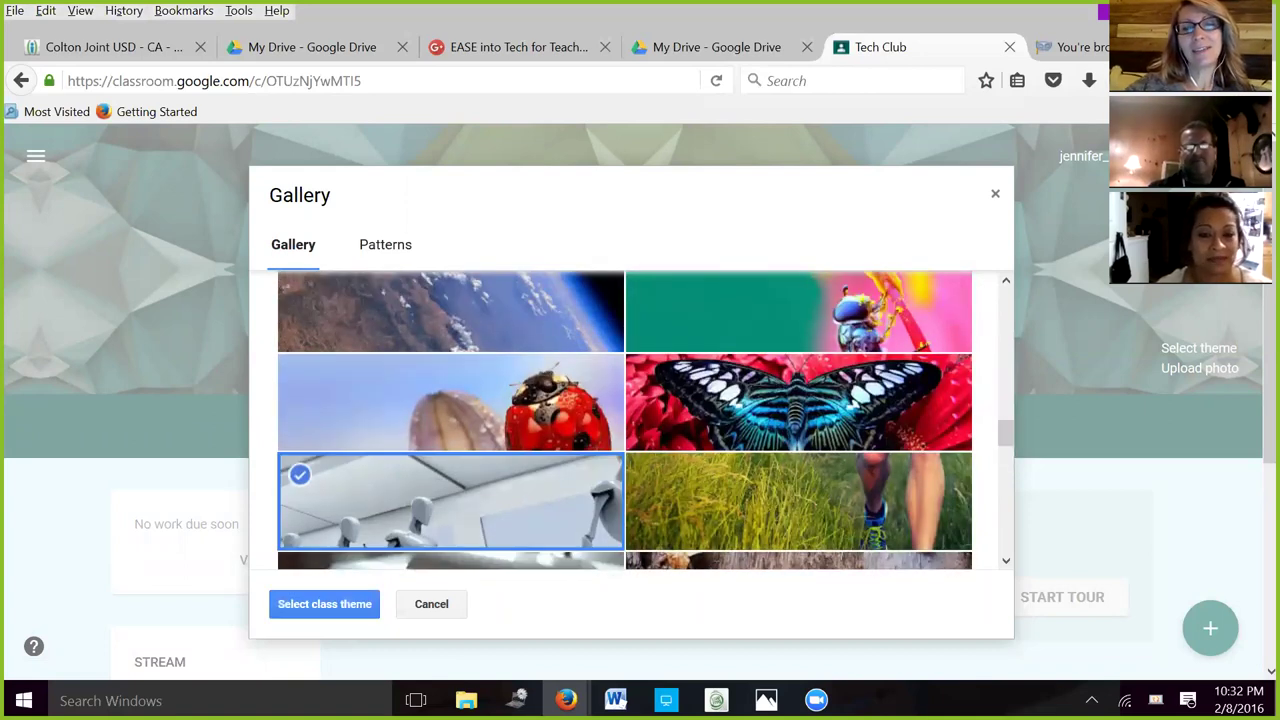
key("Return")
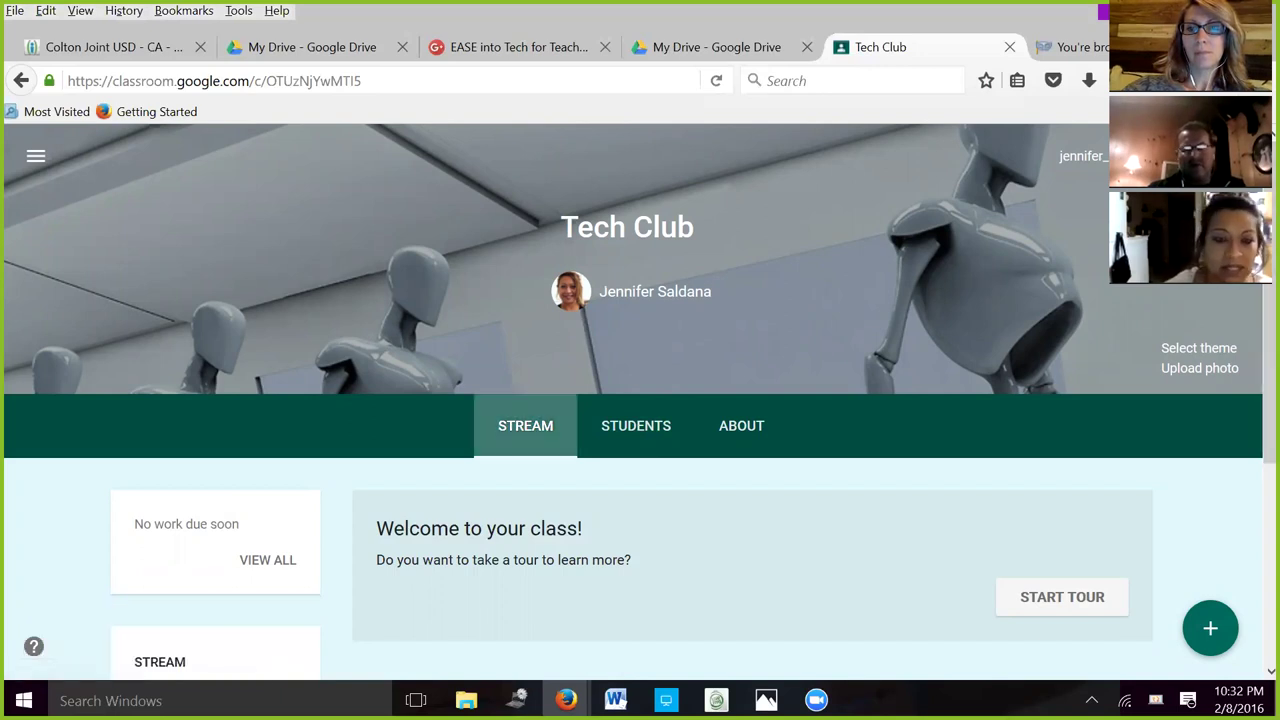
Show the + post choices: reuse post, question, assignment and announcement.
scroll(640, 400, "down", 2)
scroll(640, 400, "down", 1)
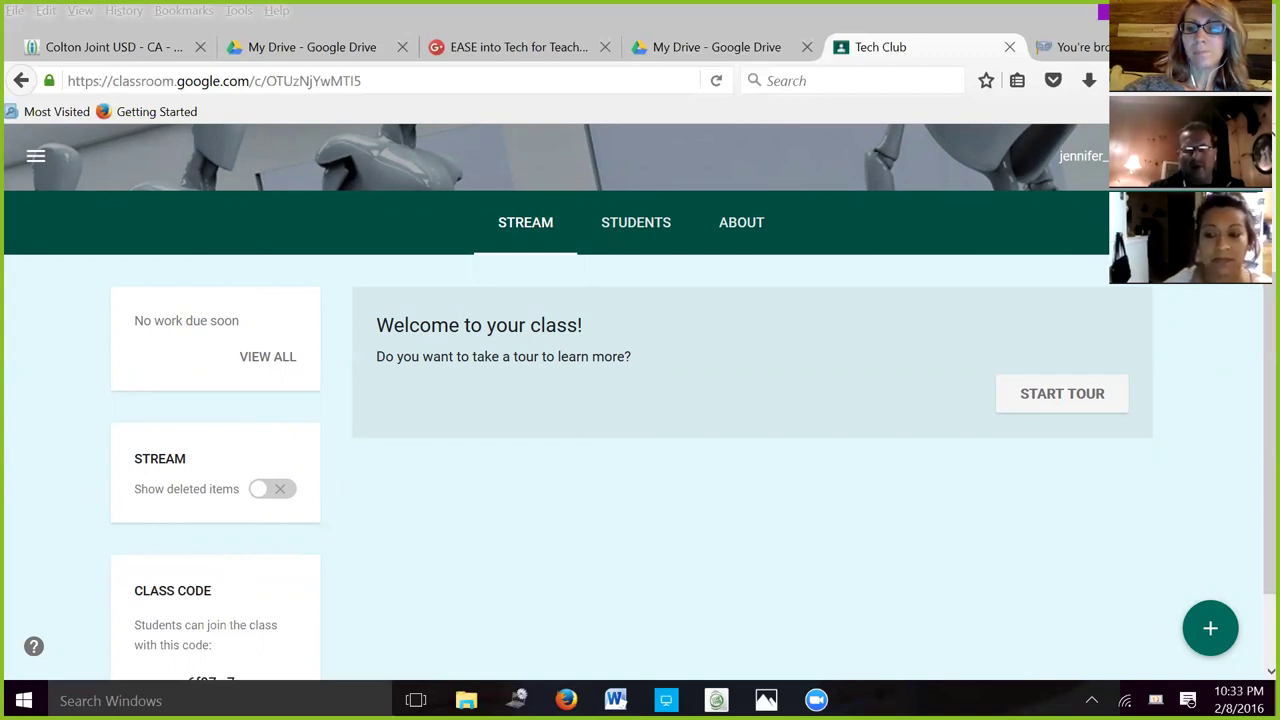
left_click(566, 700)
mouse_move(1210, 628)
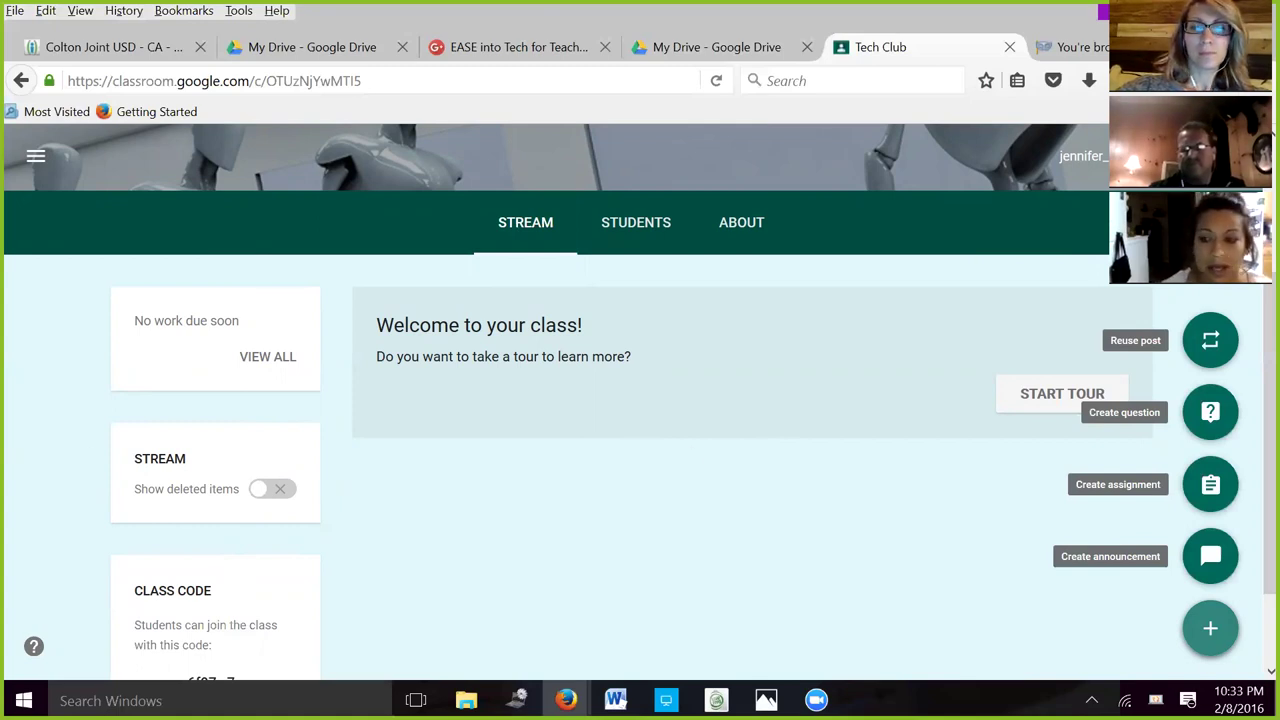
Scroll the Tech Club stream down to reveal the CLASS CODE card.
scroll(61, 510, "down", 2)
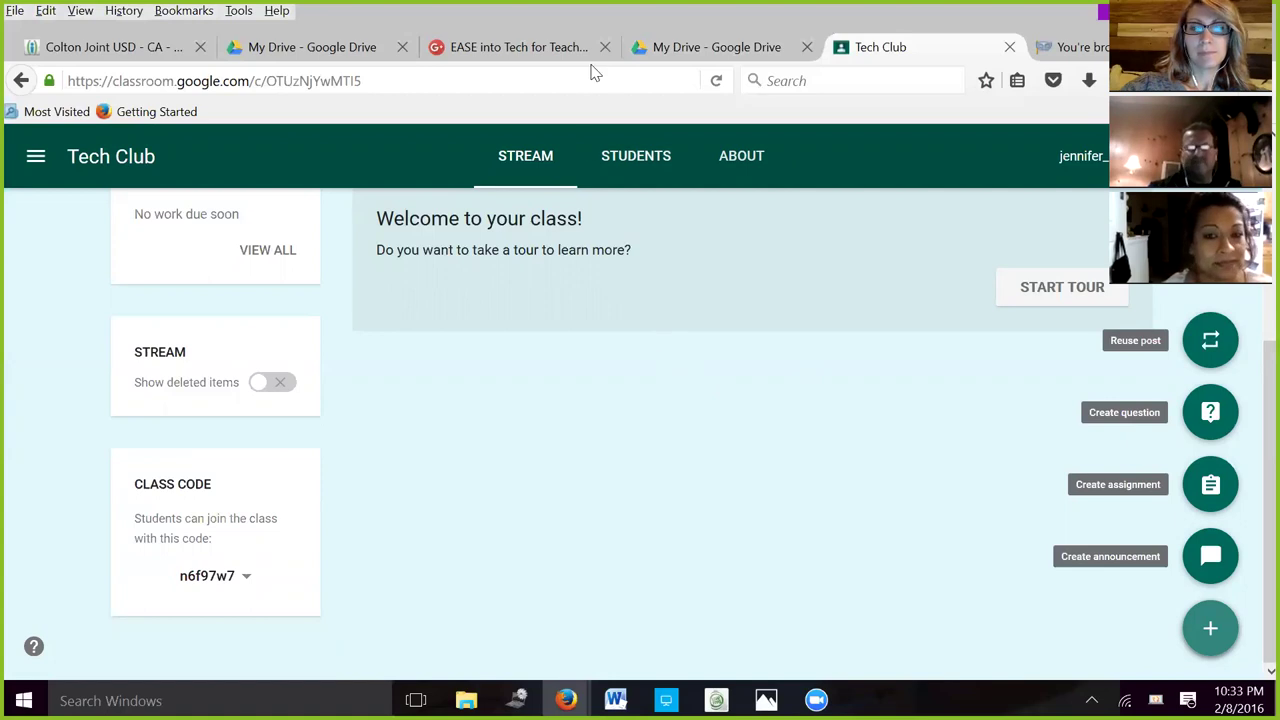
Open the STUDENTS tab in the Tech Club class header.
left_click(645, 162)
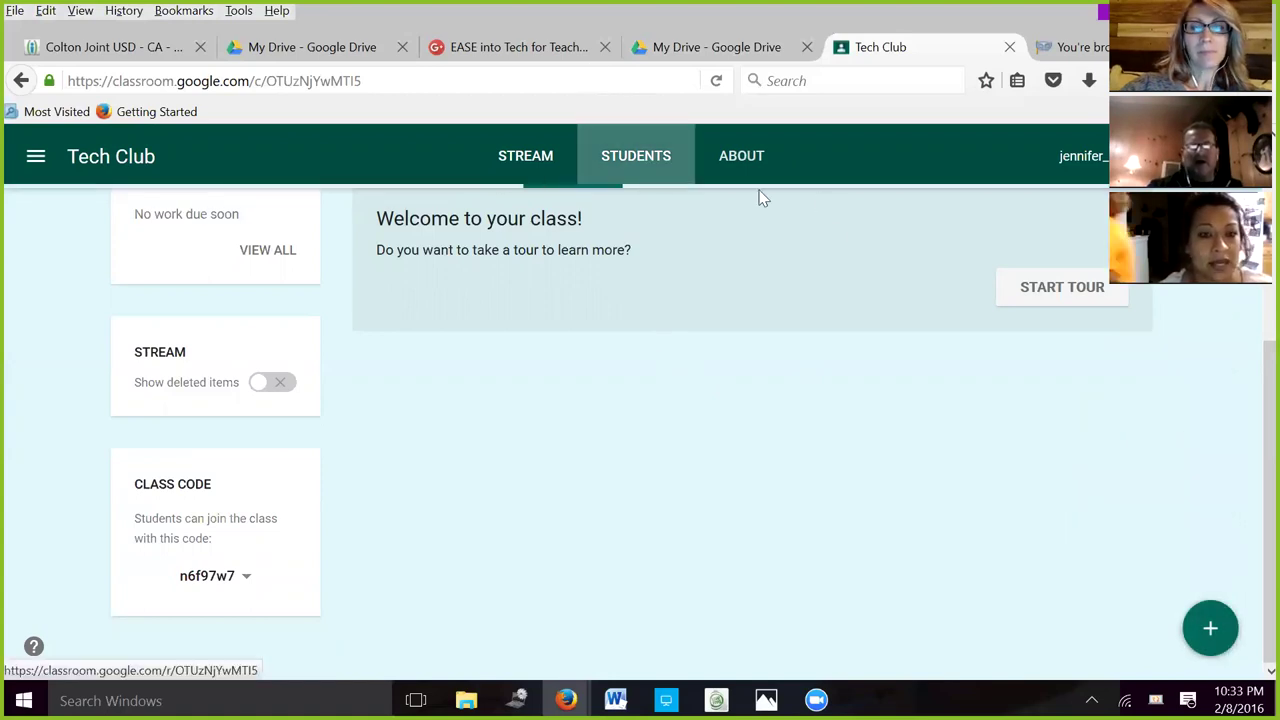